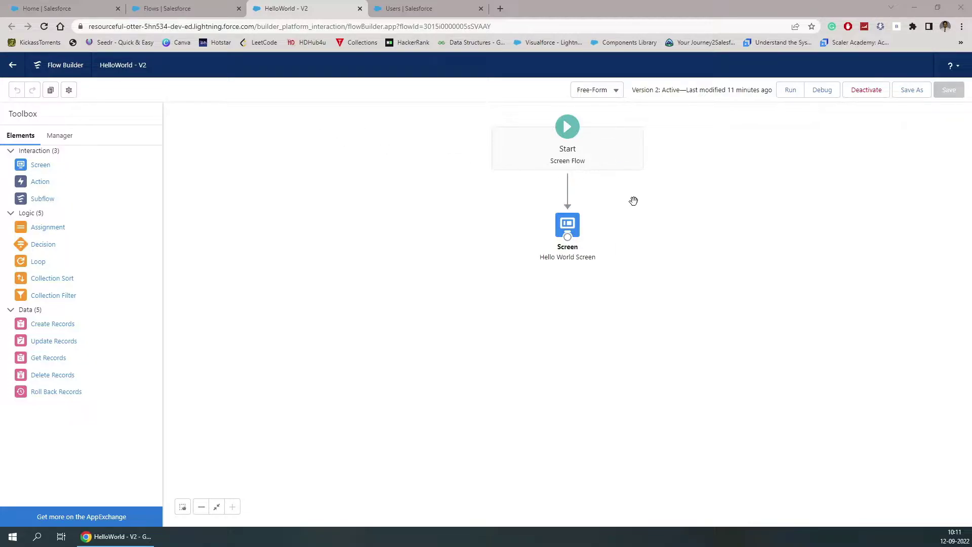
# Check the home page greeting, then open the Hello World Screen and select its display text
pyautogui.click(83, 8)
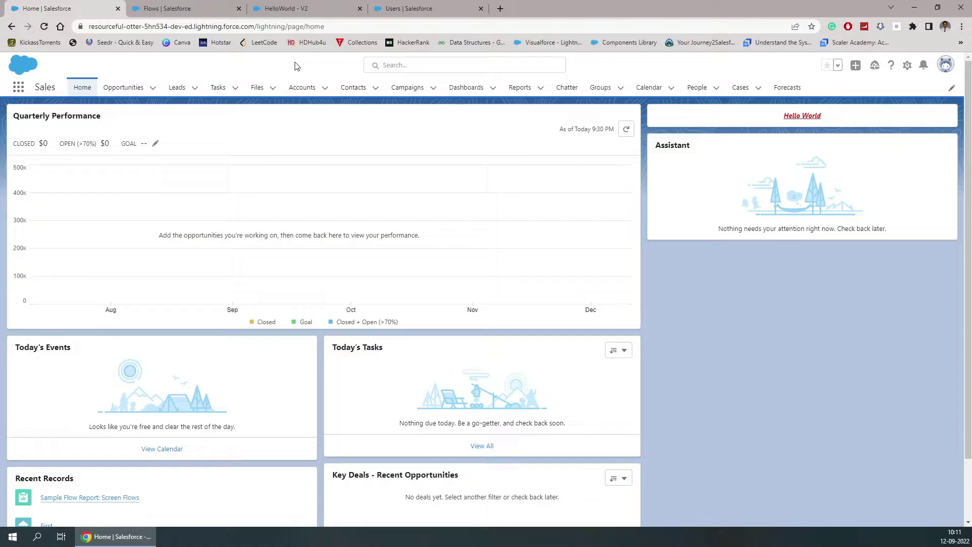
pyautogui.click(292, 9)
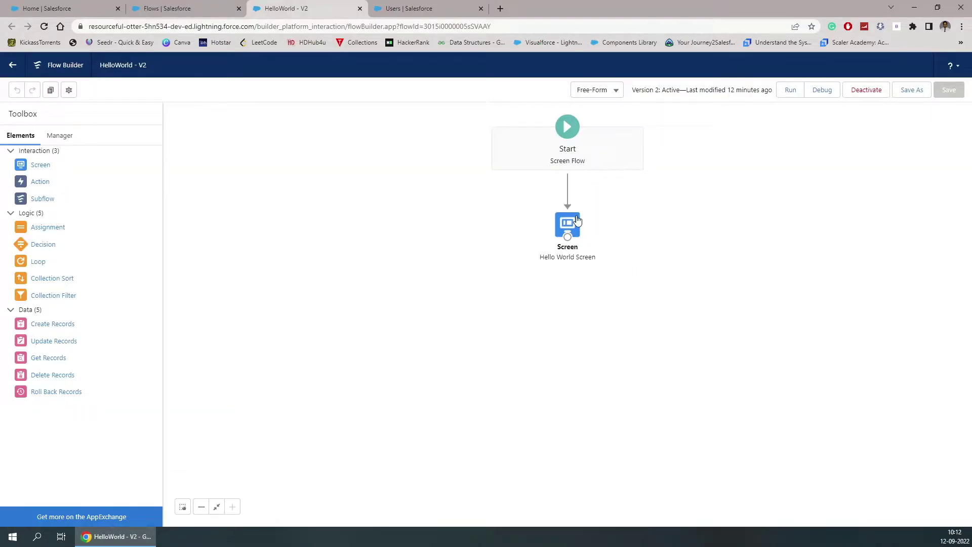
pyautogui.click(567, 226)
pyautogui.doubleClick(567, 226)
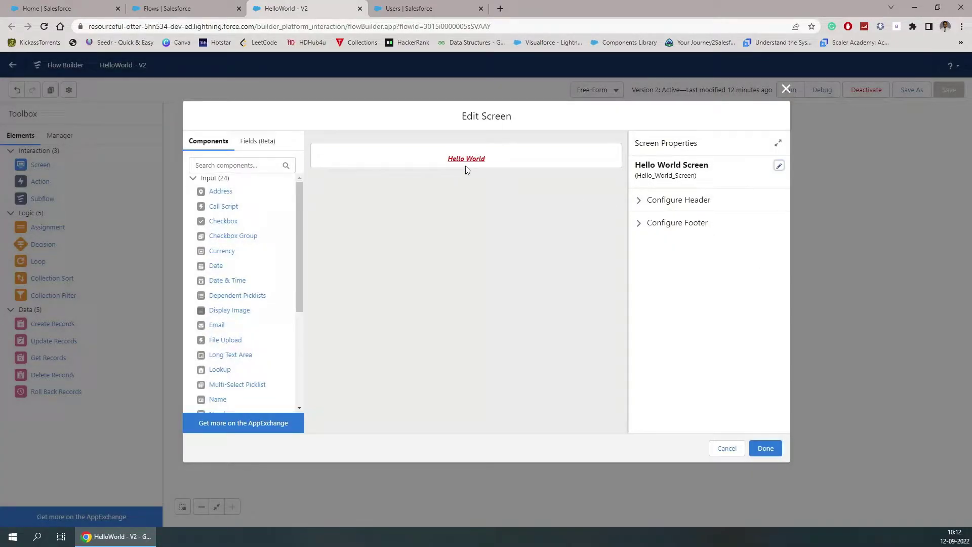
pyautogui.click(472, 162)
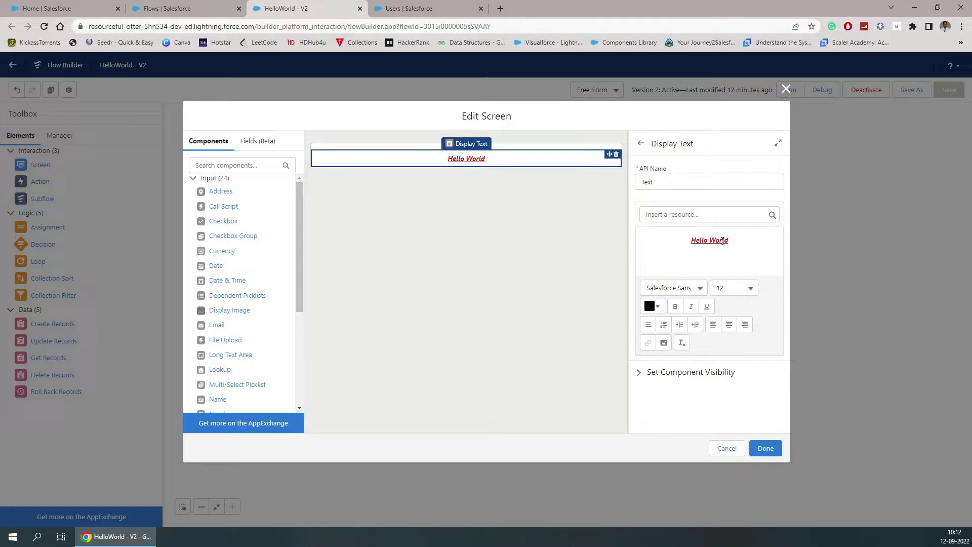
# Remove the underline from the Hello World text and set its colour to #151414
pyautogui.click(723, 241)
pyautogui.moveTo(732, 241); pyautogui.dragTo(688, 240)
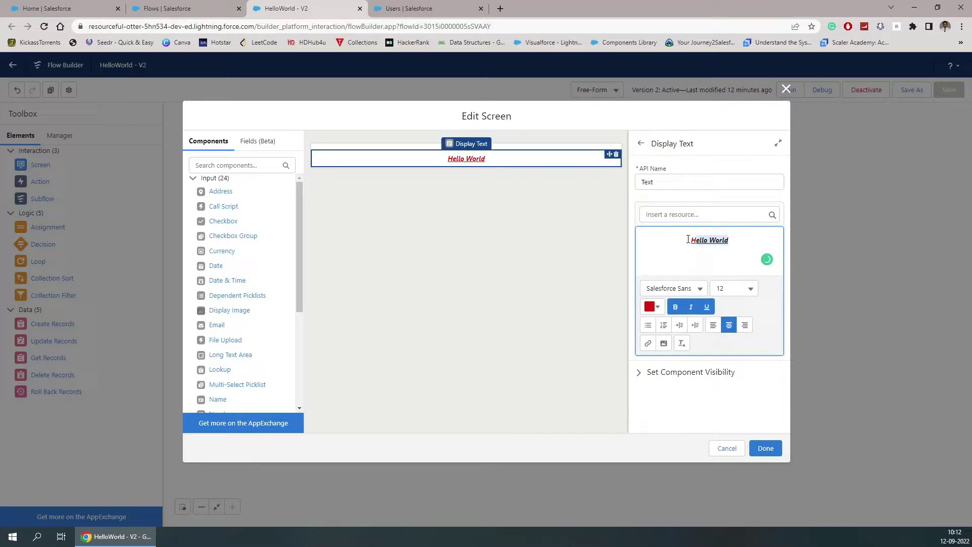
pyautogui.click(707, 307)
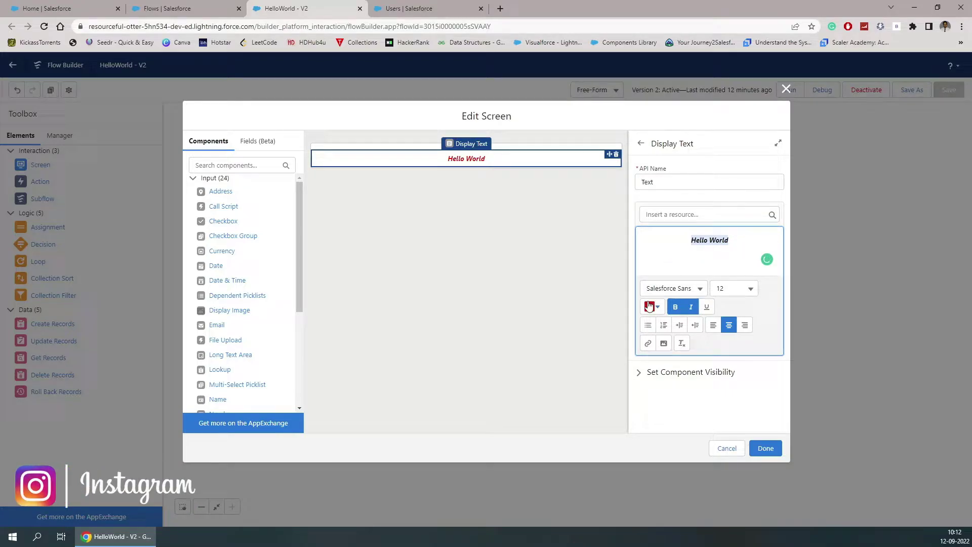
pyautogui.moveTo(709, 242); pyautogui.dragTo(689, 243)
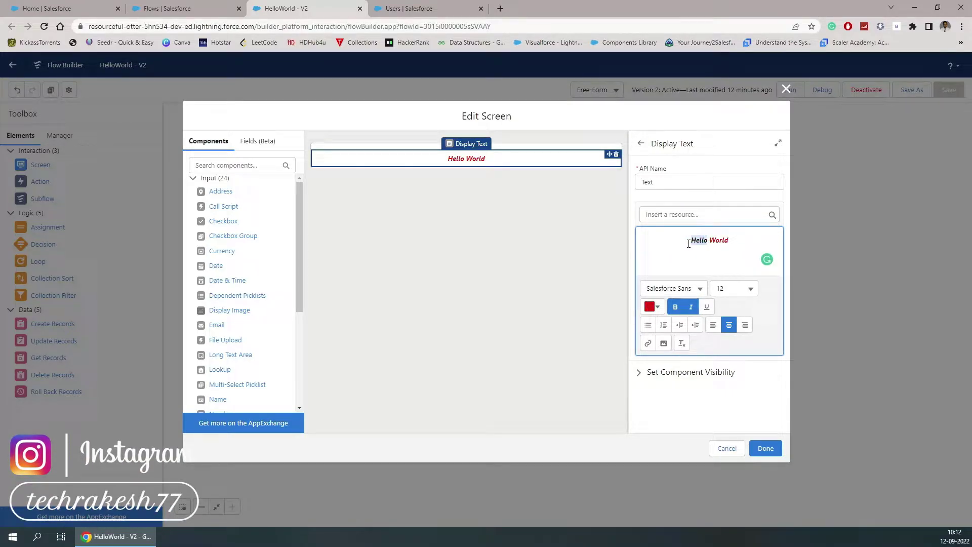
pyautogui.click(657, 307)
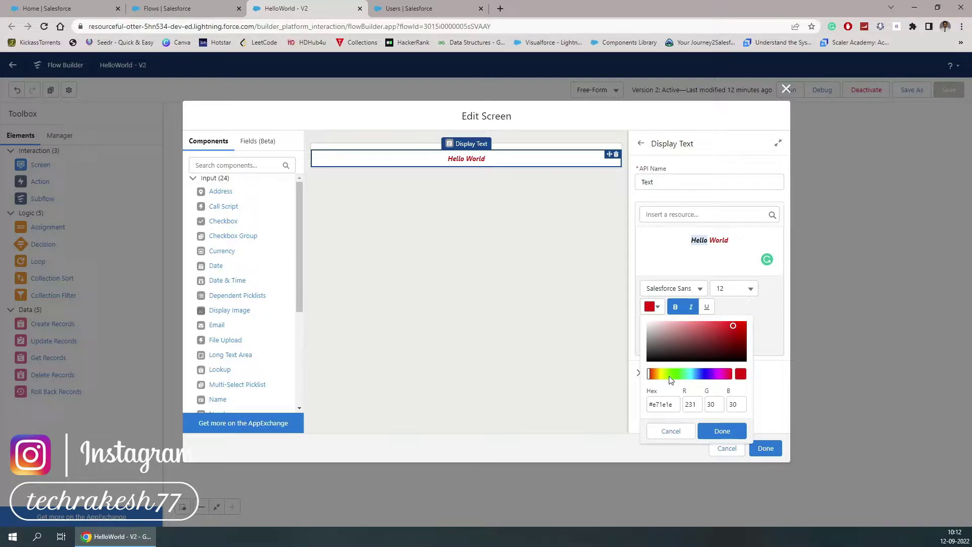
pyautogui.click(652, 359)
pyautogui.click(736, 257)
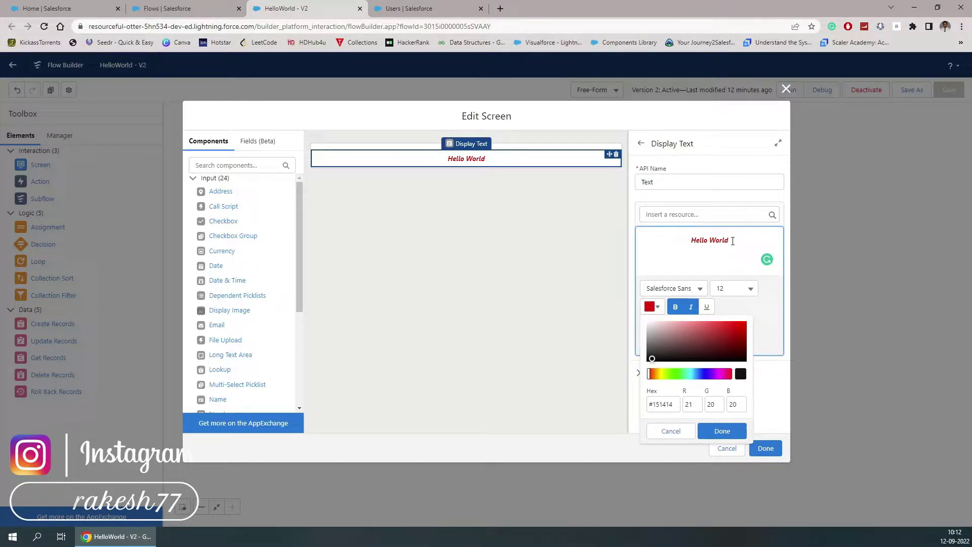
# Delete 'World' so the display text reads just a dark-coloured 'Hello'
pyautogui.moveTo(730, 241); pyautogui.dragTo(710, 242)
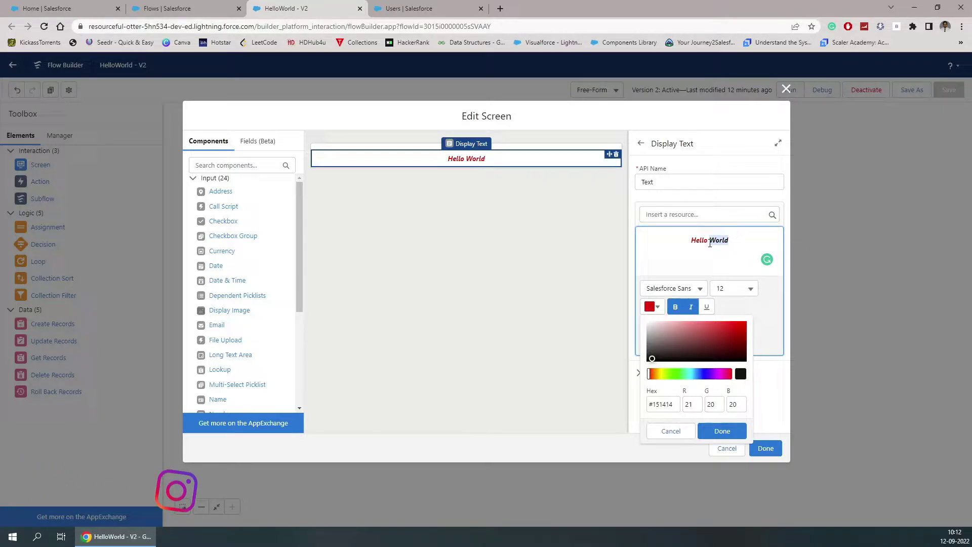
pyautogui.press('BackSpace')
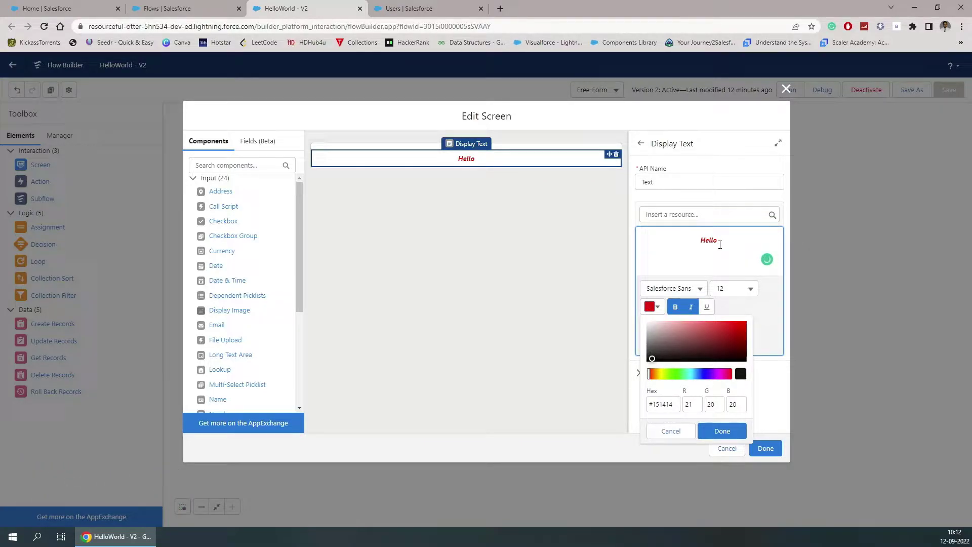
pyautogui.moveTo(718, 241); pyautogui.dragTo(696, 242)
pyautogui.click(723, 431)
# Insert the {!$User.FirstName} merge field after 'Hello' in the display text
pyautogui.click(737, 256)
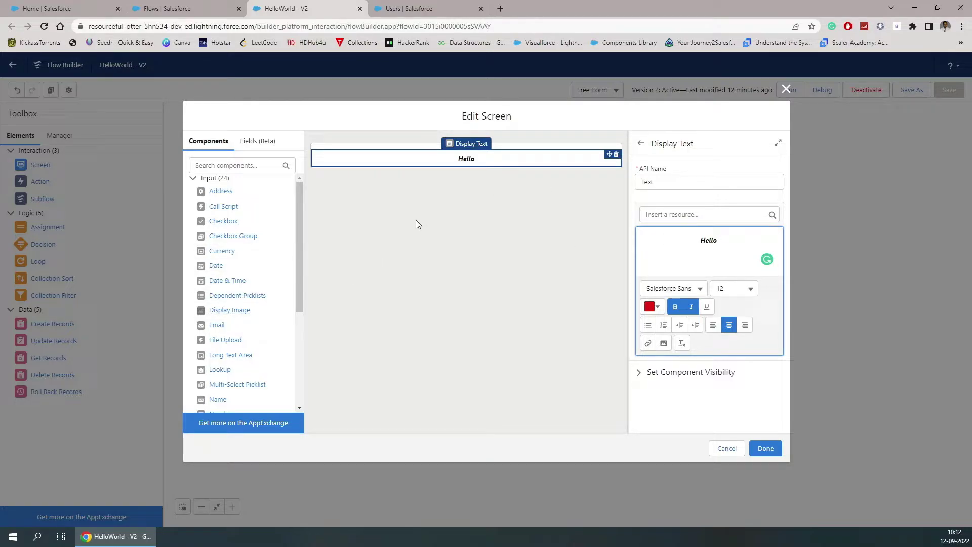
pyautogui.click(720, 215)
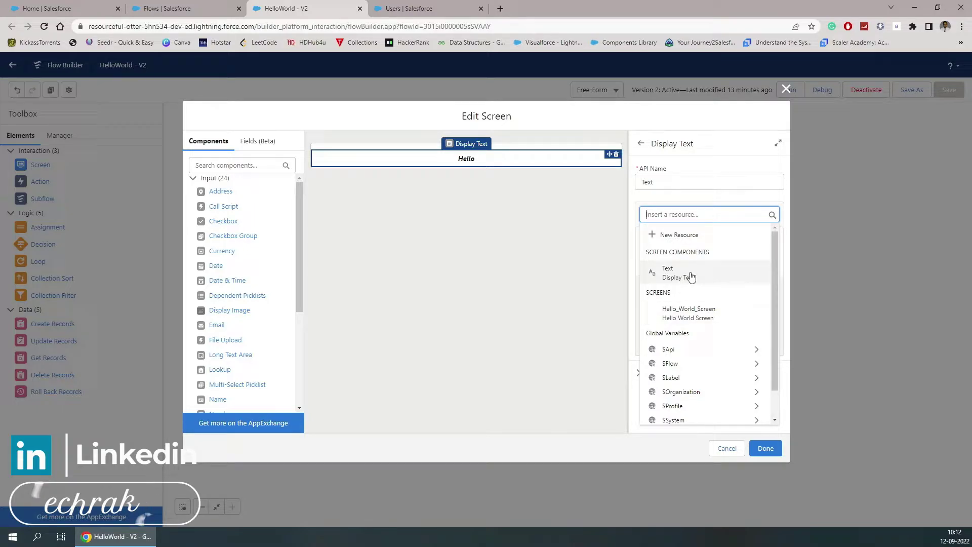
pyautogui.scroll(-1, 726, 299)
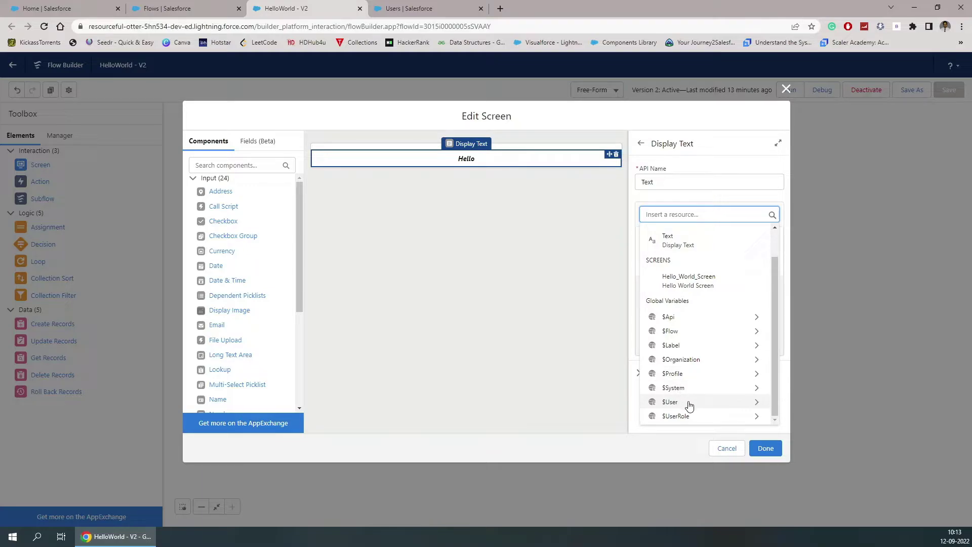
pyautogui.click(689, 404)
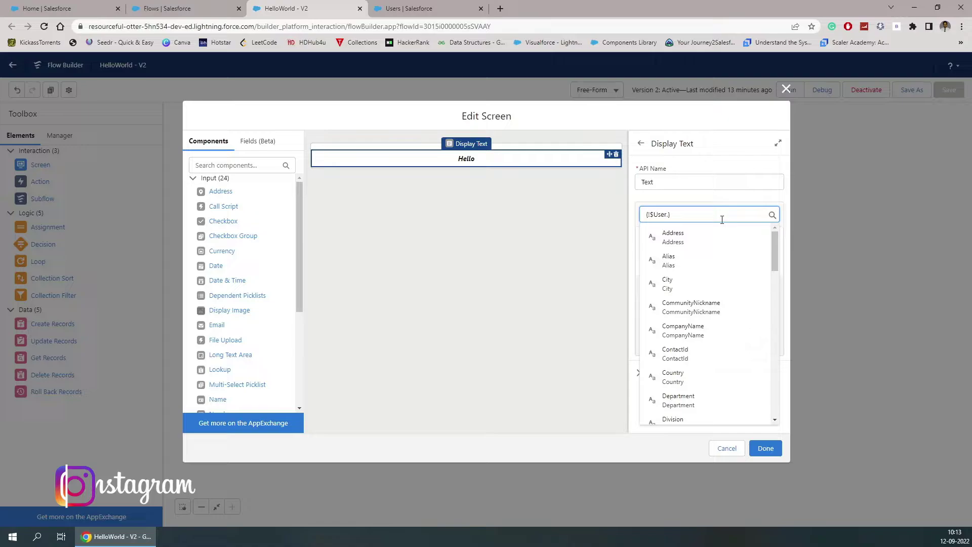
pyautogui.write('fi')
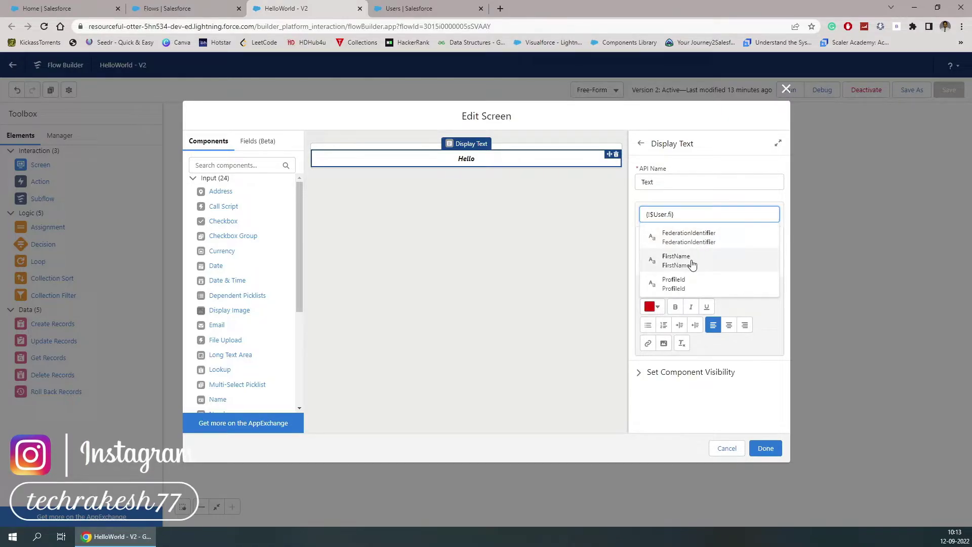
pyautogui.click(691, 260)
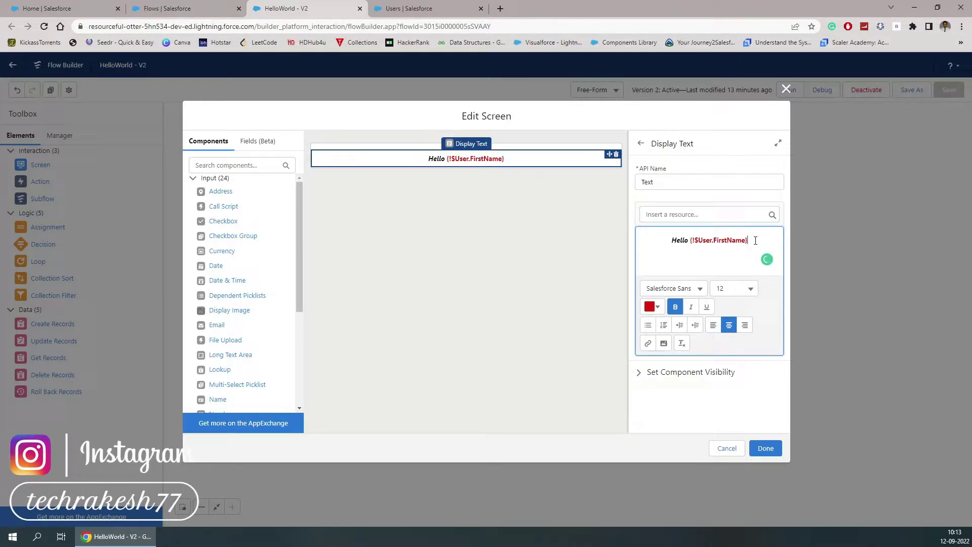
pyautogui.moveTo(754, 242); pyautogui.dragTo(693, 242)
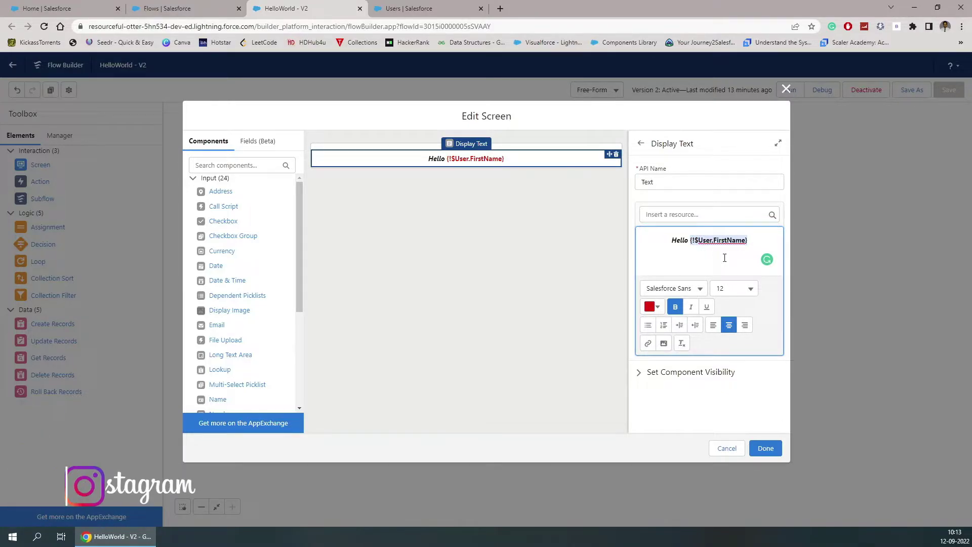
# Append {!$User.LastName} to the greeting and confirm the screen edits
pyautogui.click(751, 239)
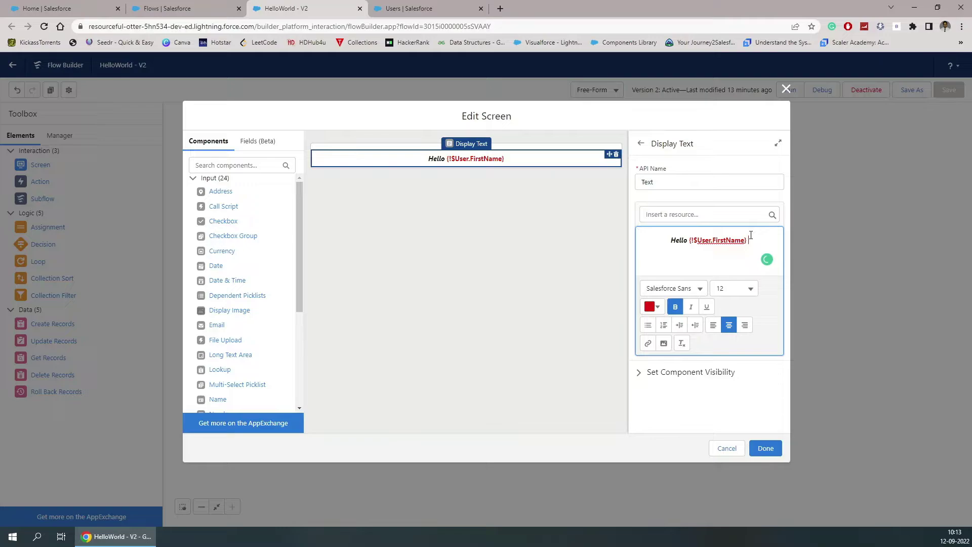
pyautogui.click(746, 215)
pyautogui.scroll(-1, 712, 337)
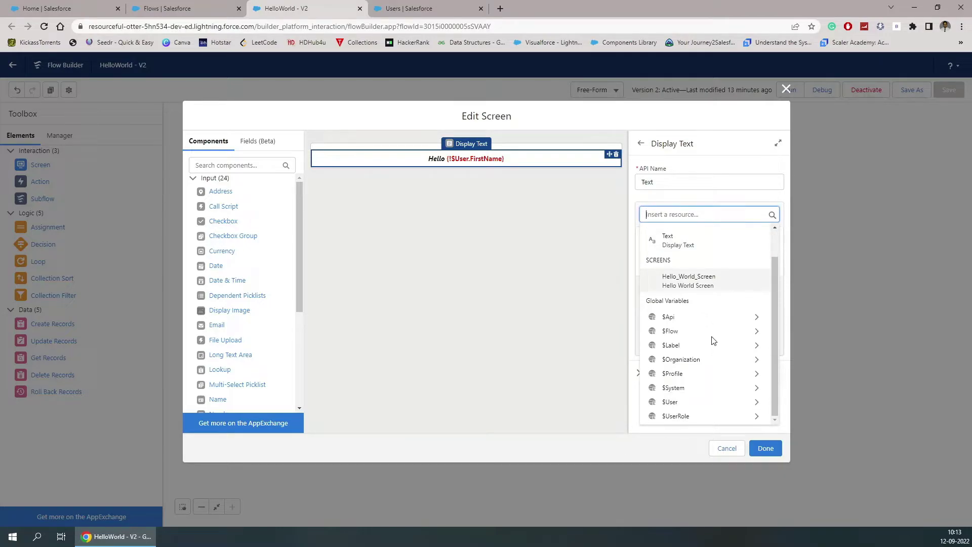
pyautogui.click(671, 403)
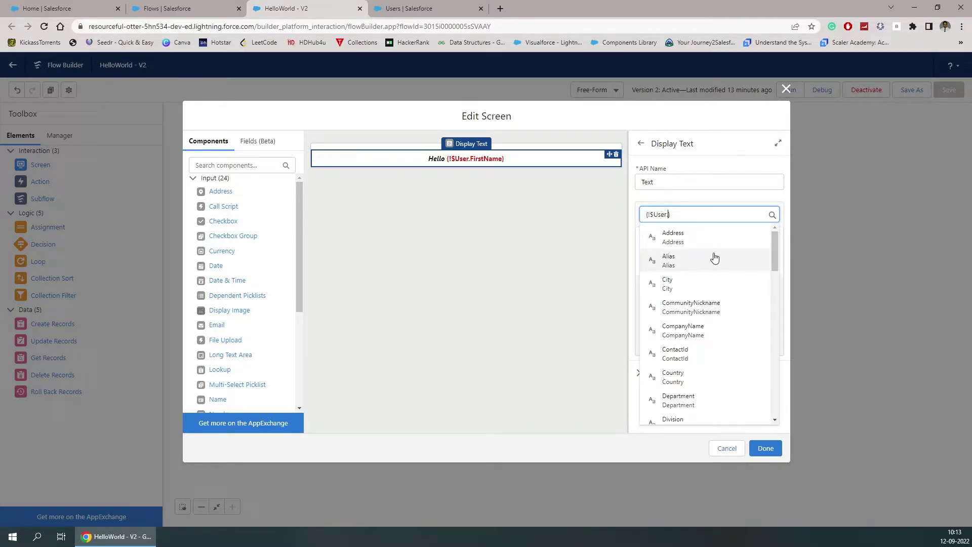
pyautogui.write('las')
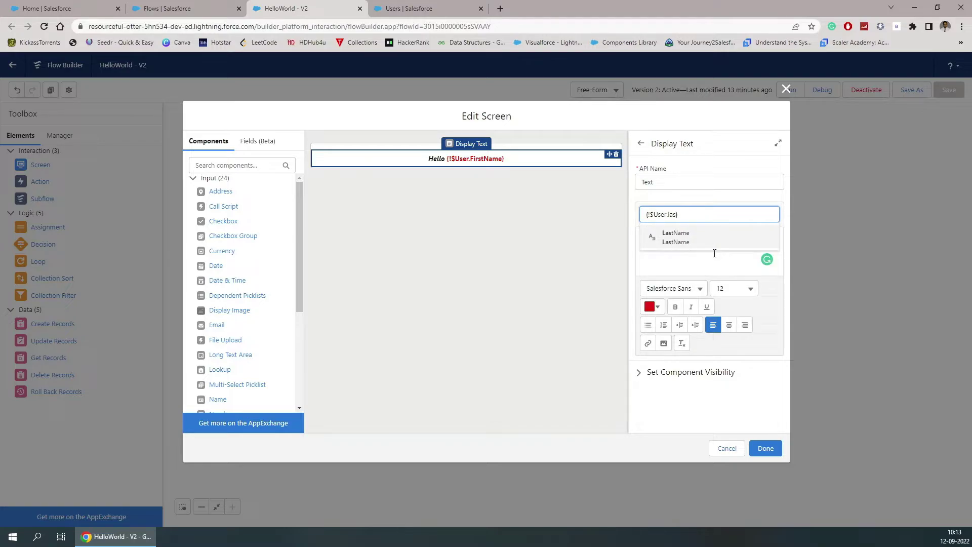
pyautogui.click(713, 242)
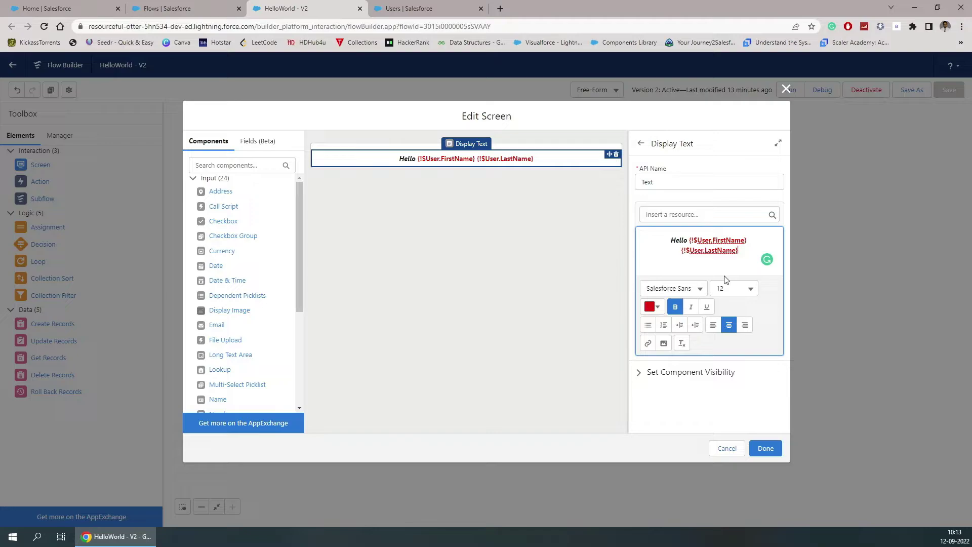
pyautogui.click(771, 448)
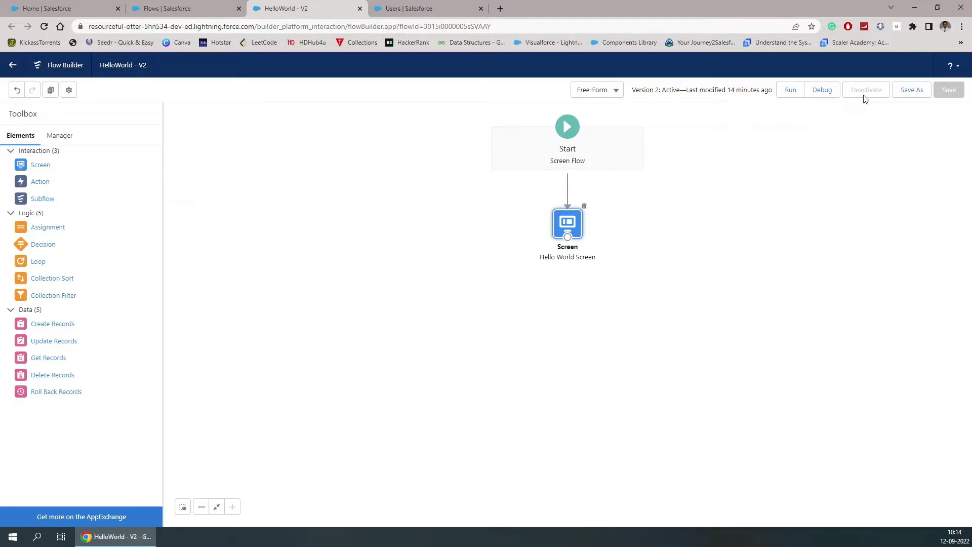
# Save HelloWorld as new Version 3, dismiss the warnings, and activate that version
pyautogui.click(912, 90)
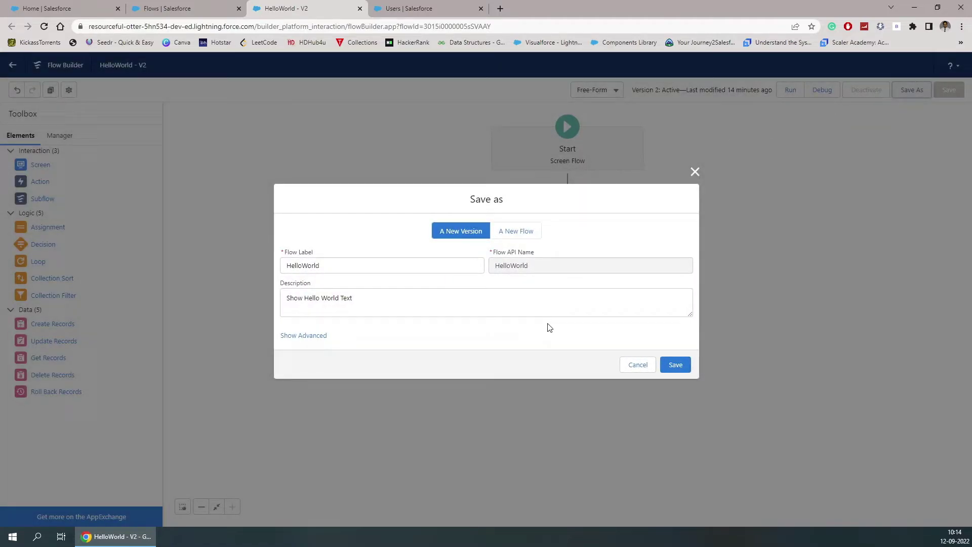
pyautogui.click(678, 365)
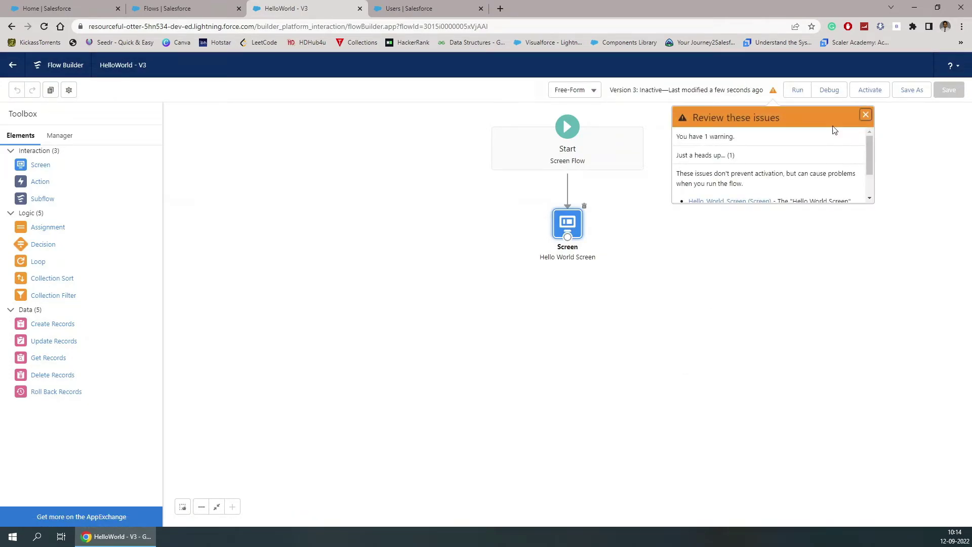
pyautogui.scroll(-2, 807, 187)
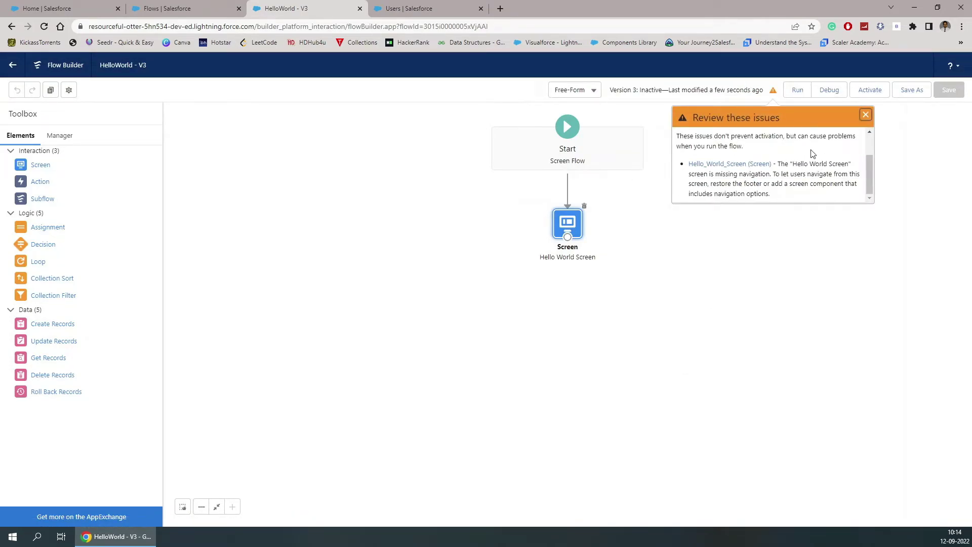
pyautogui.click(868, 116)
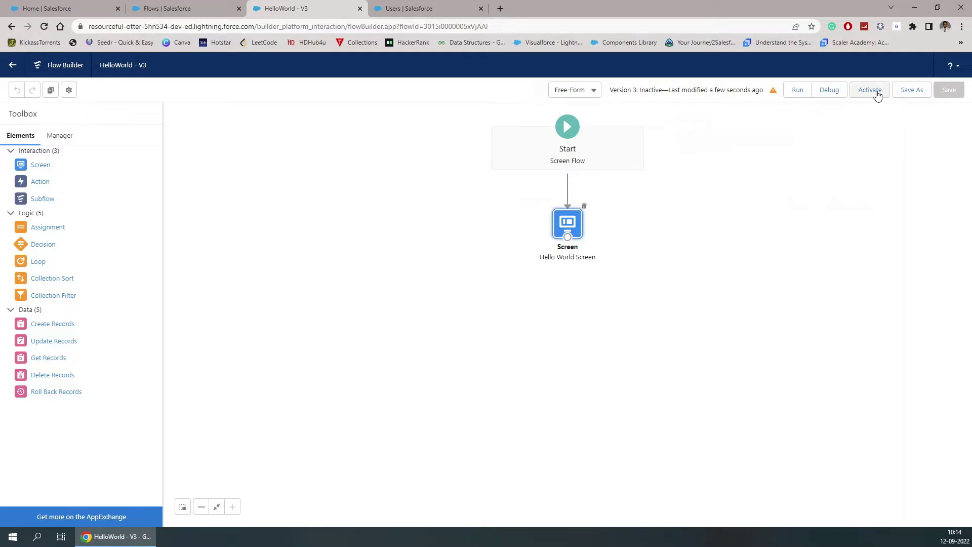
pyautogui.click(878, 95)
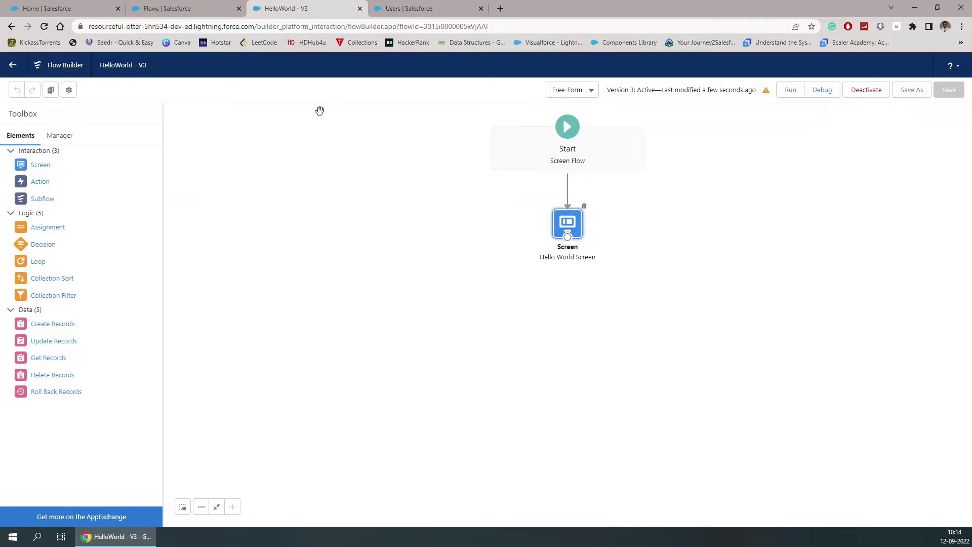
# Reload the Sales home page and verify the greeting shows Hello with the user's full name
pyautogui.click(71, 7)
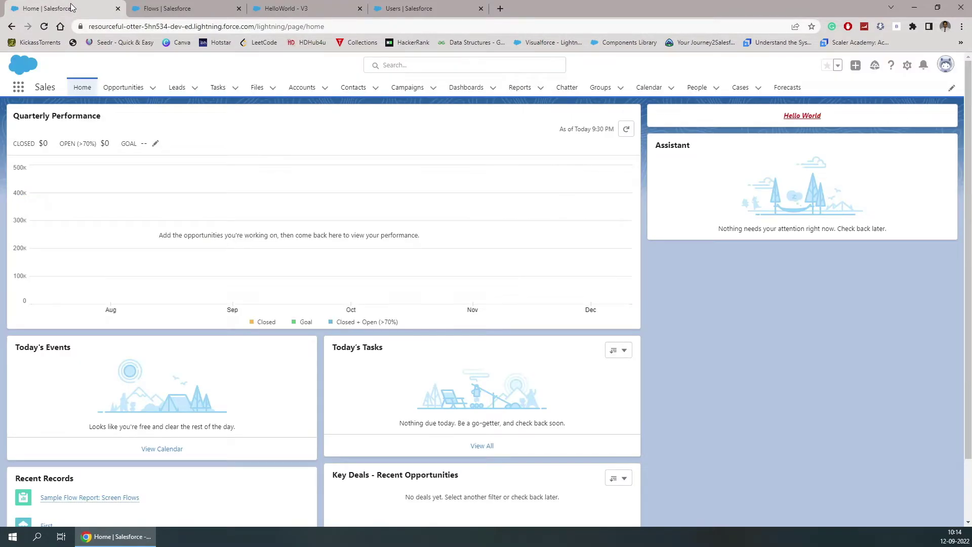
pyautogui.click(44, 27)
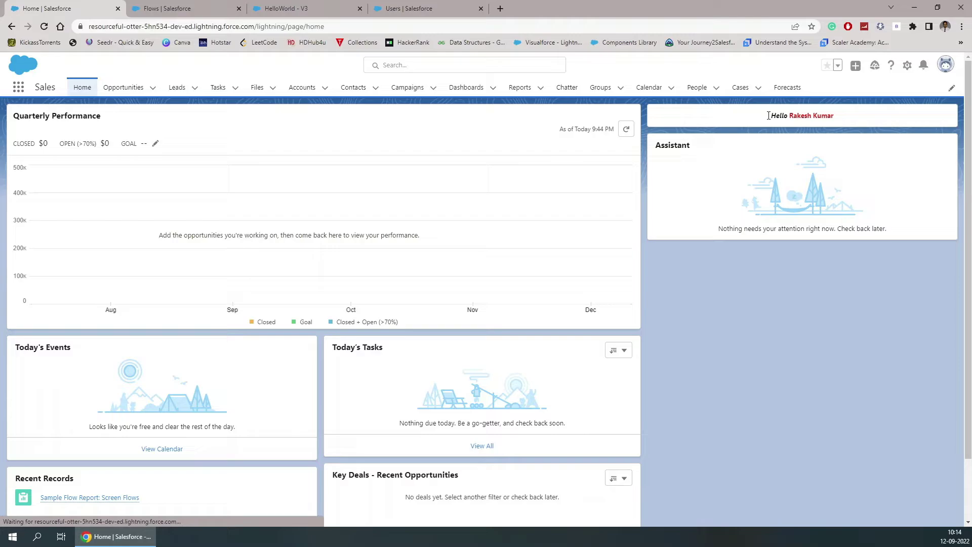
pyautogui.moveTo(768, 116); pyautogui.dragTo(838, 118)
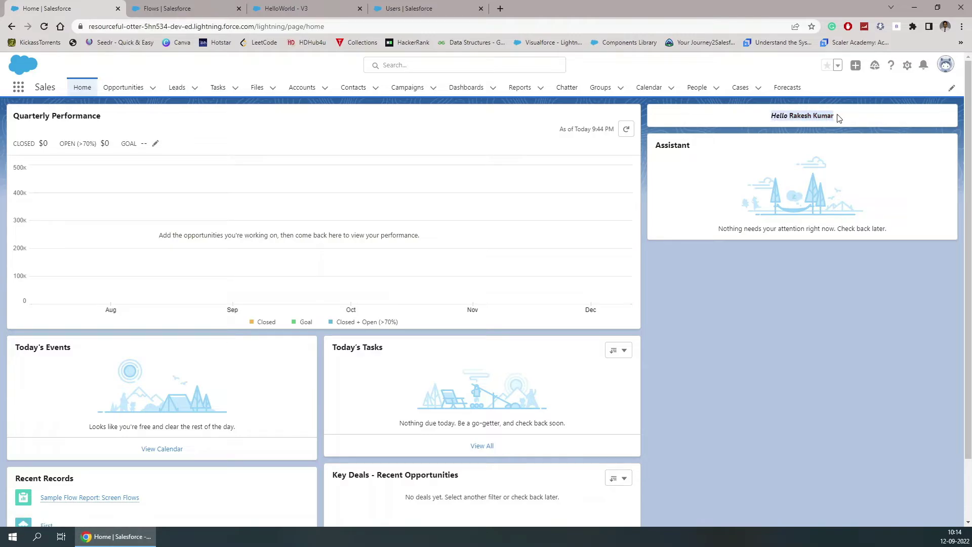
pyautogui.click(802, 141)
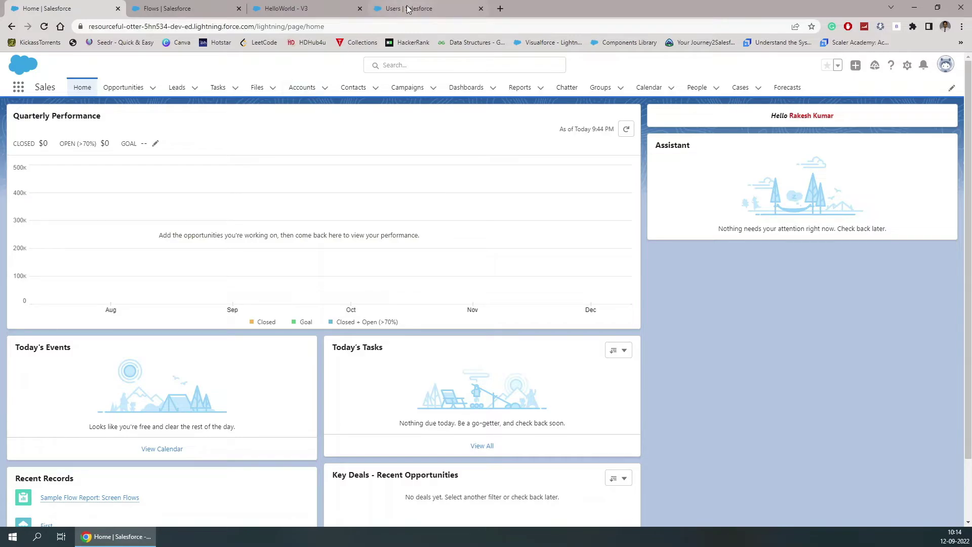
# Move between the users list and the Sales home page, ending on the users list
pyautogui.click(429, 12)
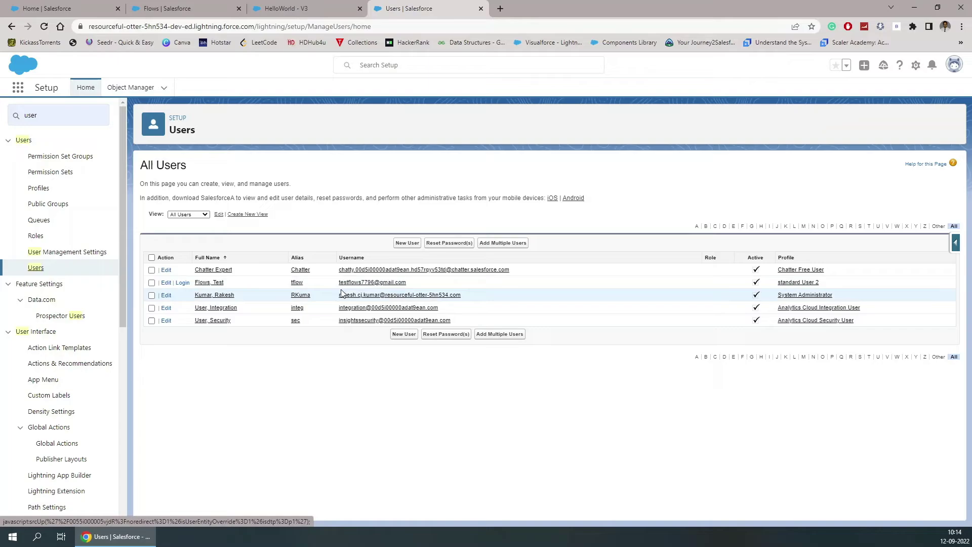
pyautogui.click(72, 7)
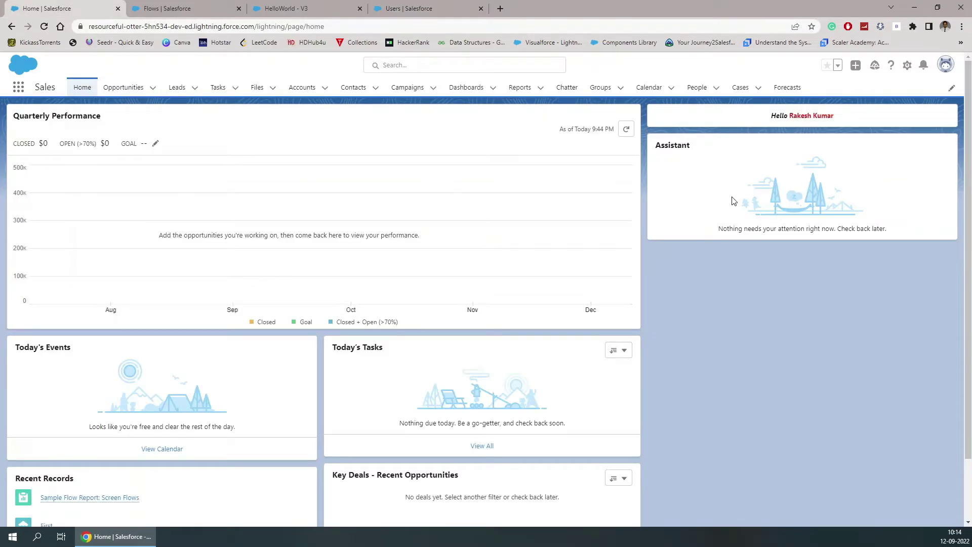
pyautogui.click(424, 11)
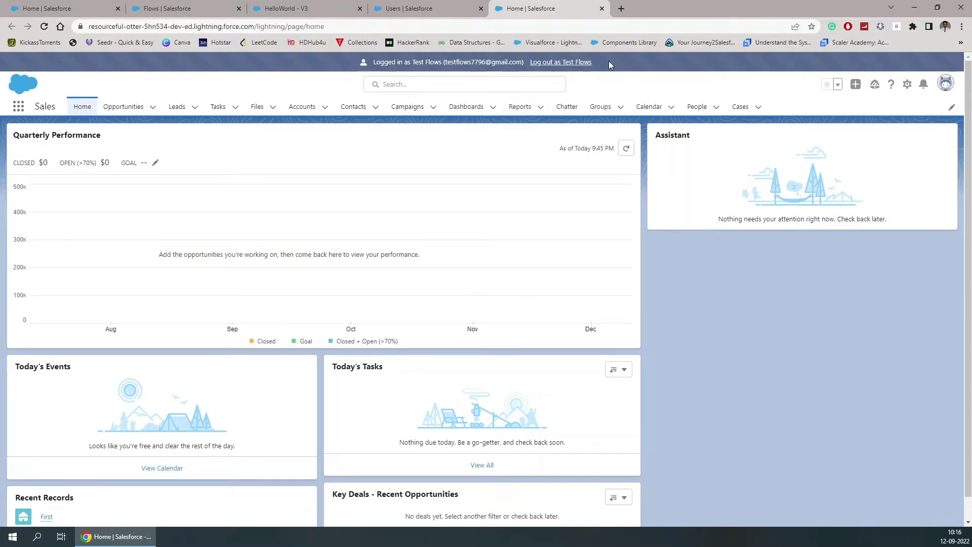
# Log out as Test Flows and open Edit Access for the HelloWorld flow
pyautogui.click(562, 63)
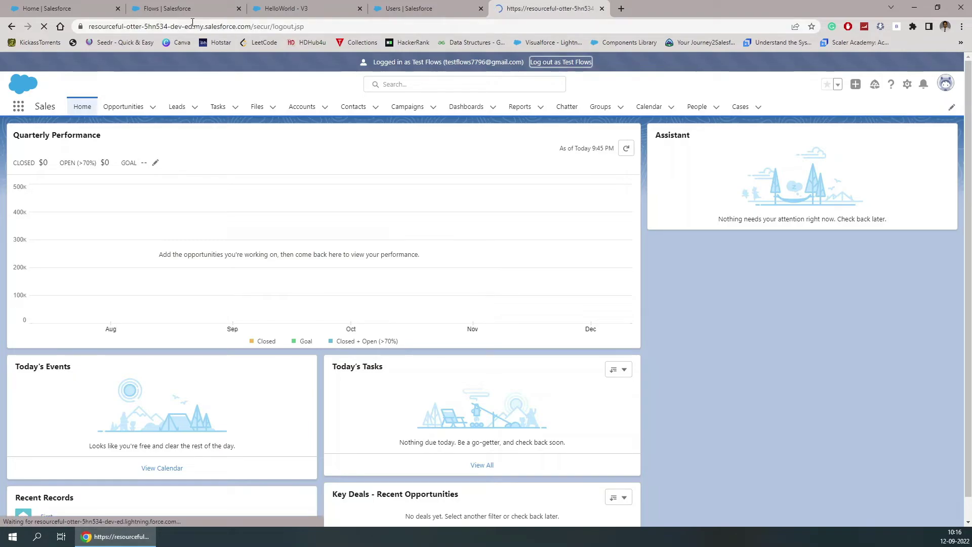
pyautogui.hotkey('ctrl', '2')
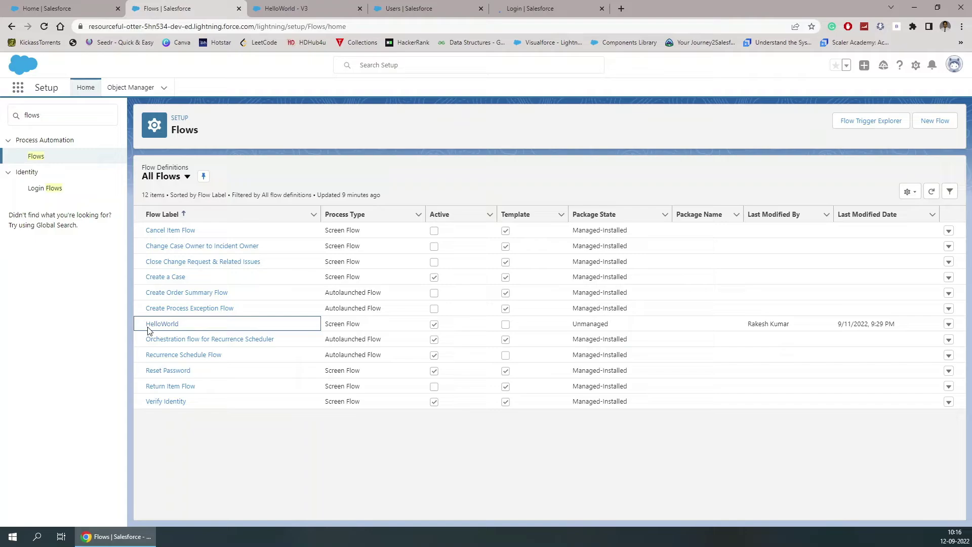
pyautogui.click(950, 325)
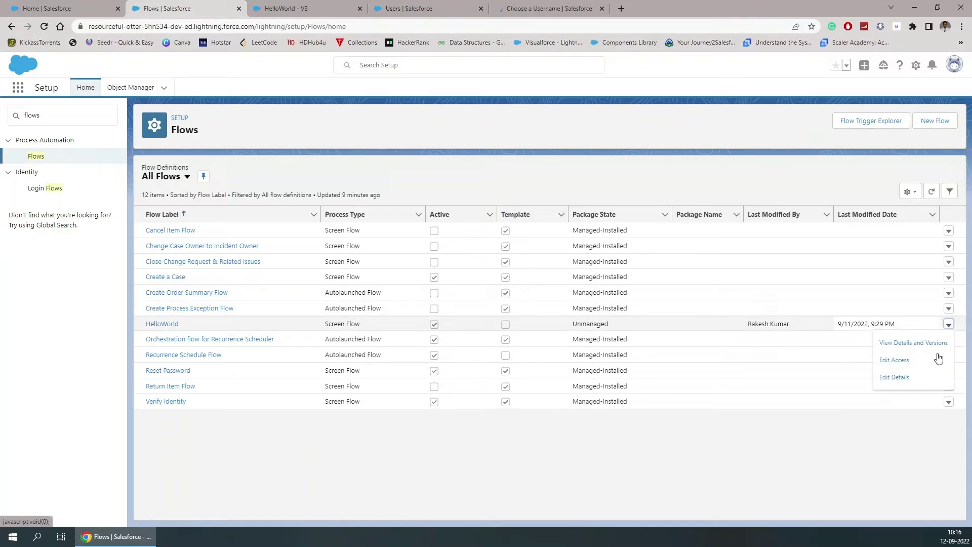
pyautogui.click(896, 361)
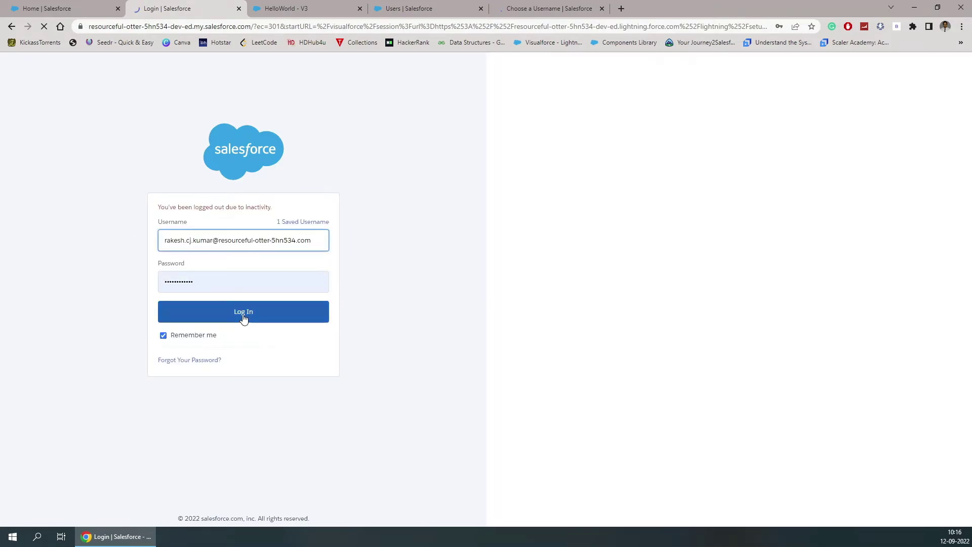
# Log back in and review the flow's default run permissions: Run/Manage Flow or Flow User
pyautogui.click(243, 314)
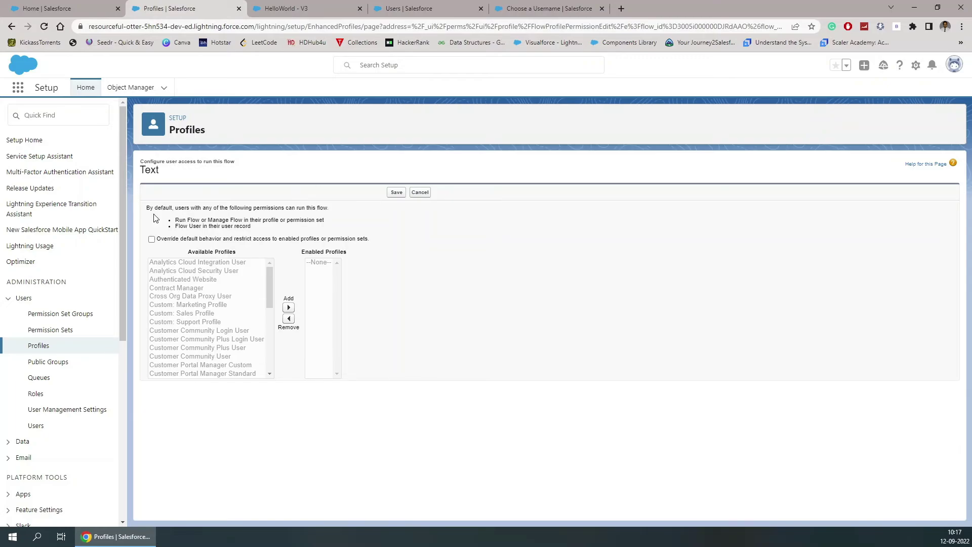
pyautogui.moveTo(146, 209); pyautogui.dragTo(330, 210)
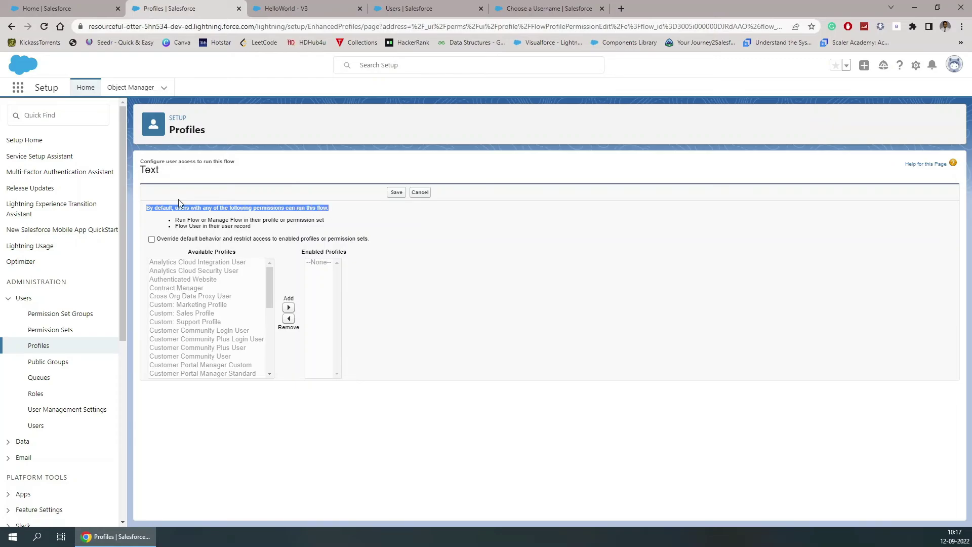
pyautogui.moveTo(176, 220); pyautogui.dragTo(332, 224)
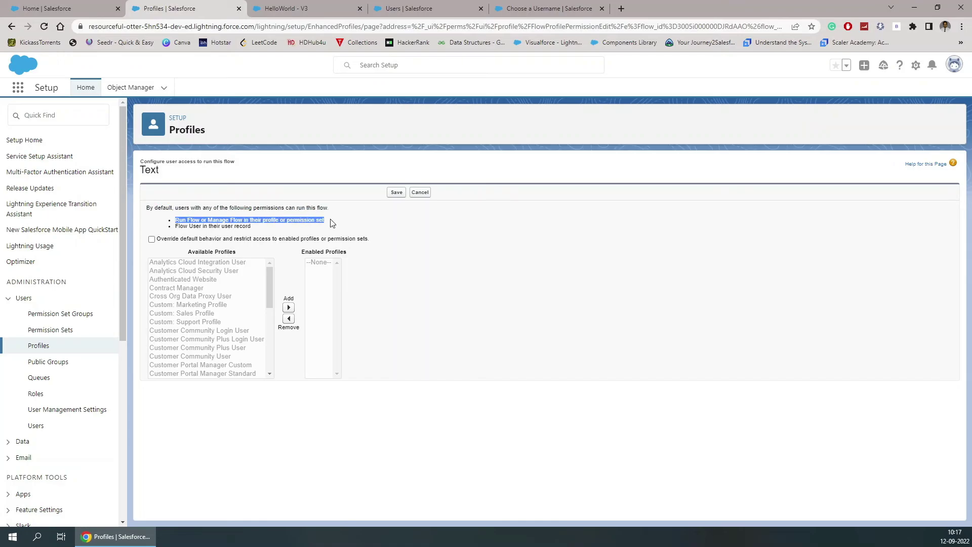
pyautogui.moveTo(176, 226); pyautogui.dragTo(251, 226)
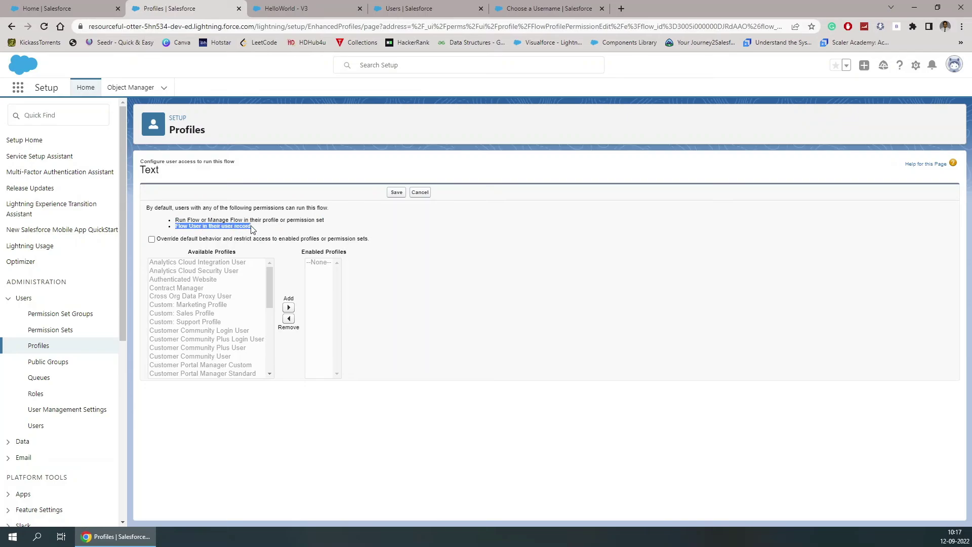